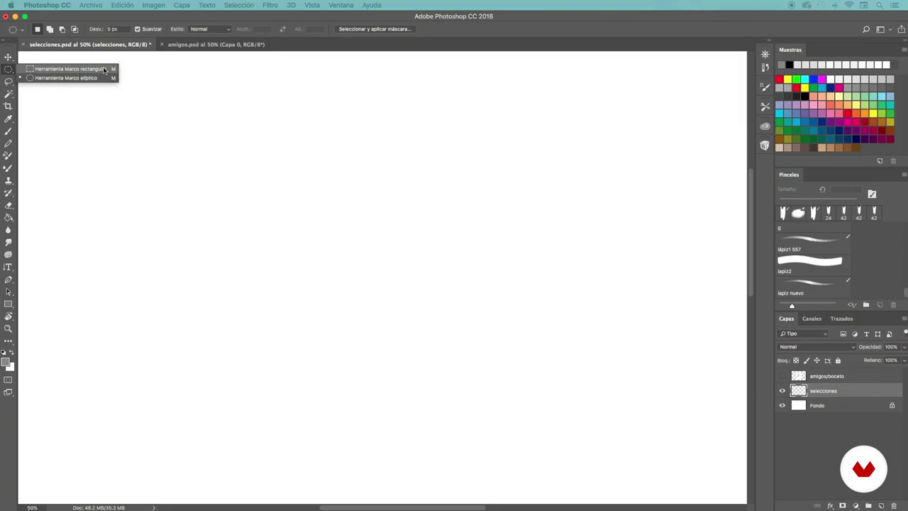
Draw a trial rectangular marquee selection and replace it with a circular one using the Elliptical Marquee
click(104, 69)
drag(140, 121, 214, 185)
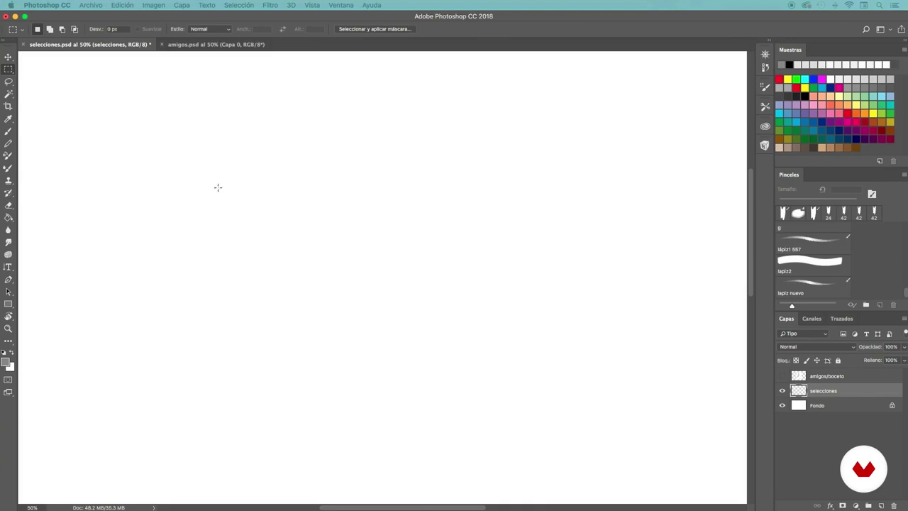
click(10, 71)
click(54, 78)
drag(255, 138, 362, 253)
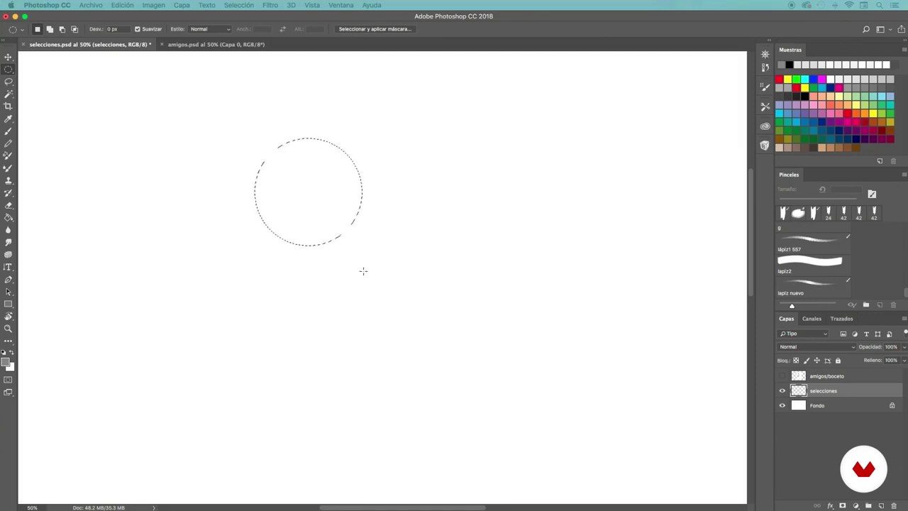
Add two smaller ellipses to the circular selection and subtract an ellipse from its right edge
key(shift)
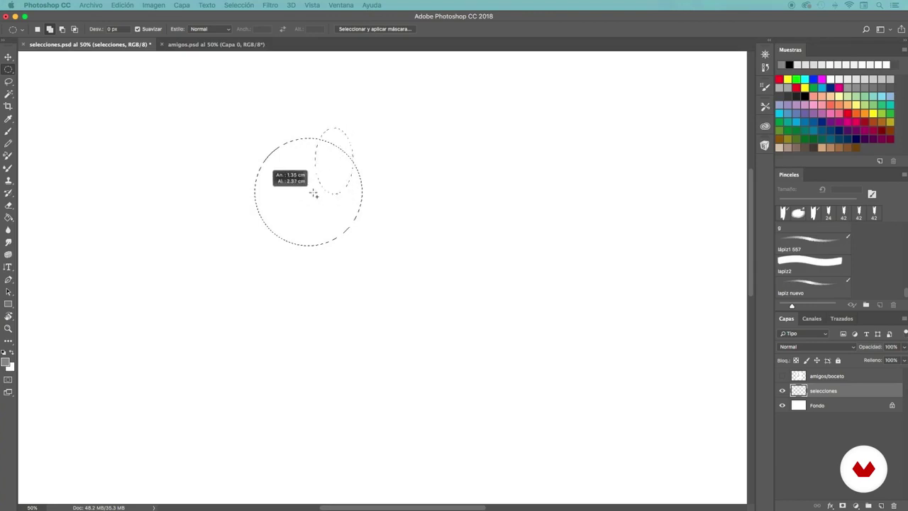
drag(299, 182, 299, 181)
drag(344, 211, 394, 253)
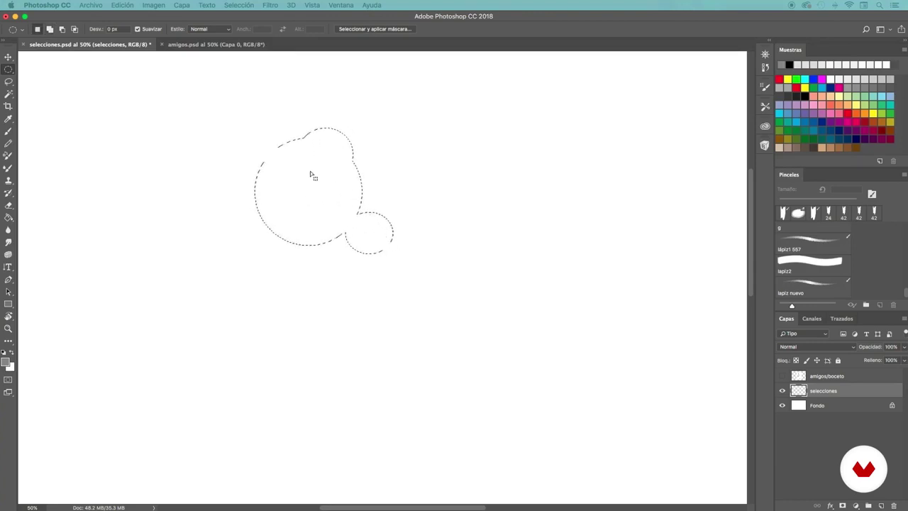
key(alt)
drag(374, 162, 347, 210)
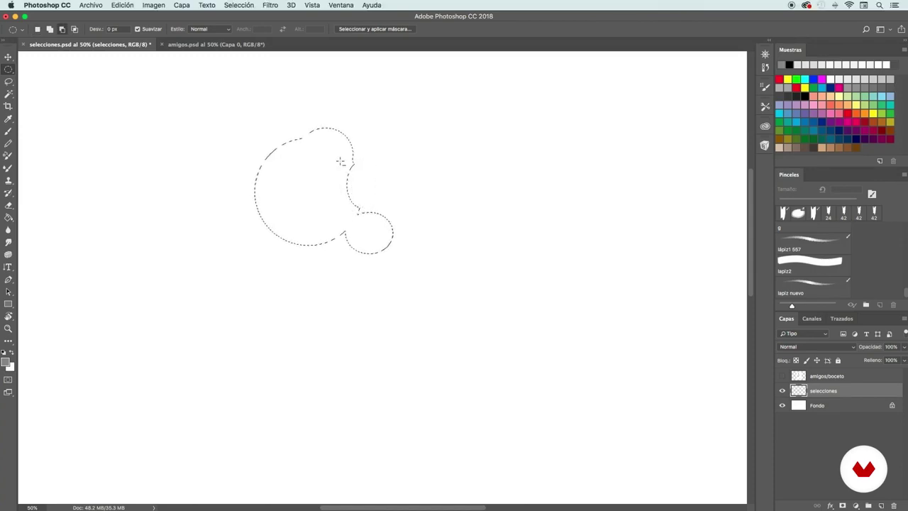
Subtract a small rectangle from the left side of the combined selection with the Rectangular Marquee
right_click(9, 69)
click(57, 68)
key(alt)
drag(248, 178, 295, 211)
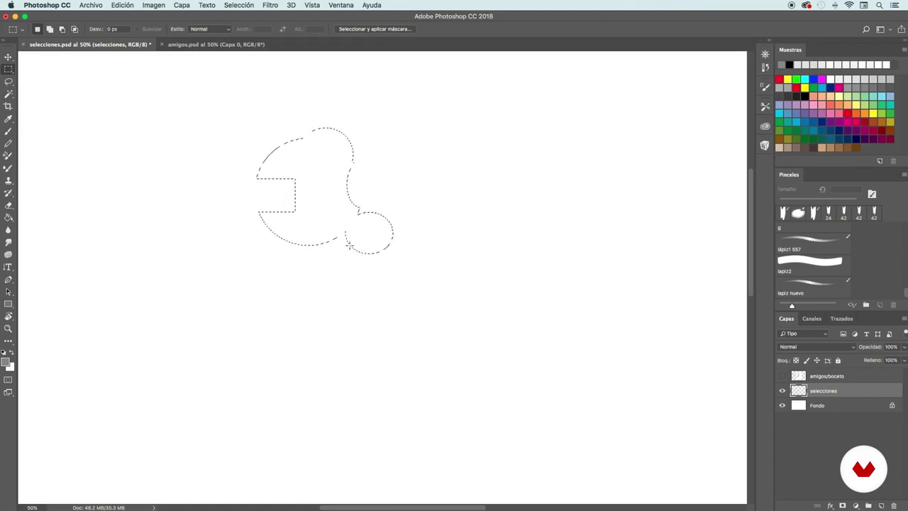
Fill the combined selection with 50% gray in Normal mode at 100% opacity
right_click(323, 190)
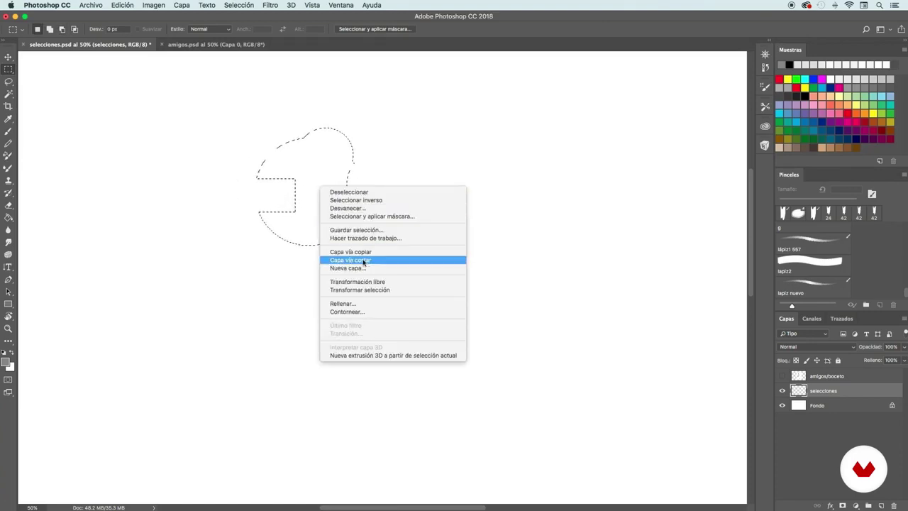
click(354, 303)
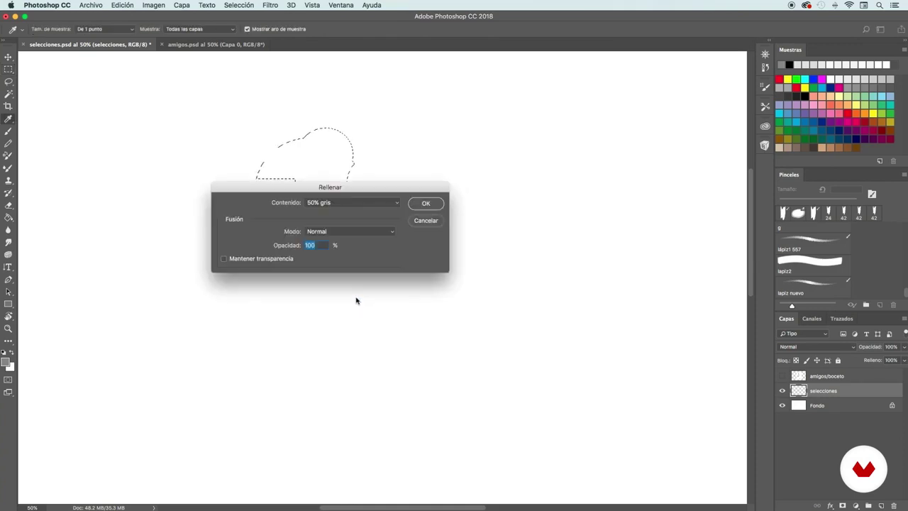
click(425, 204)
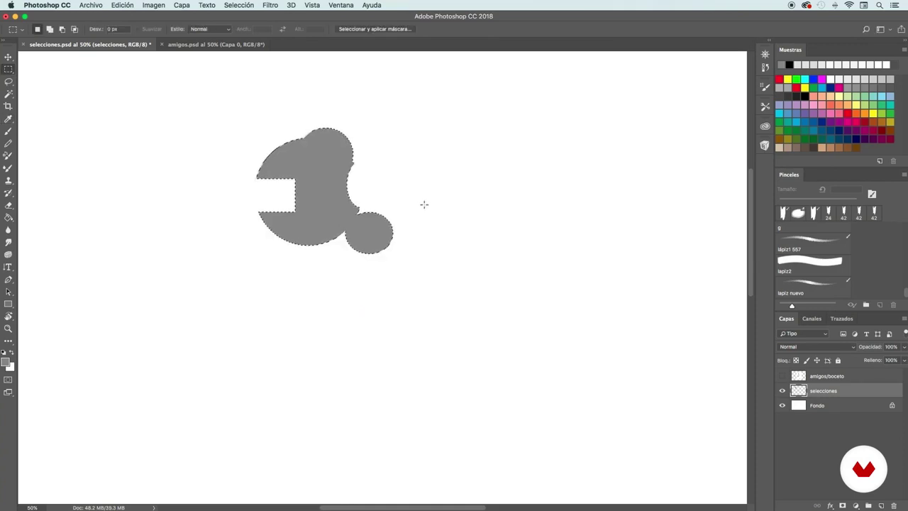
right_click(331, 212)
click(358, 214)
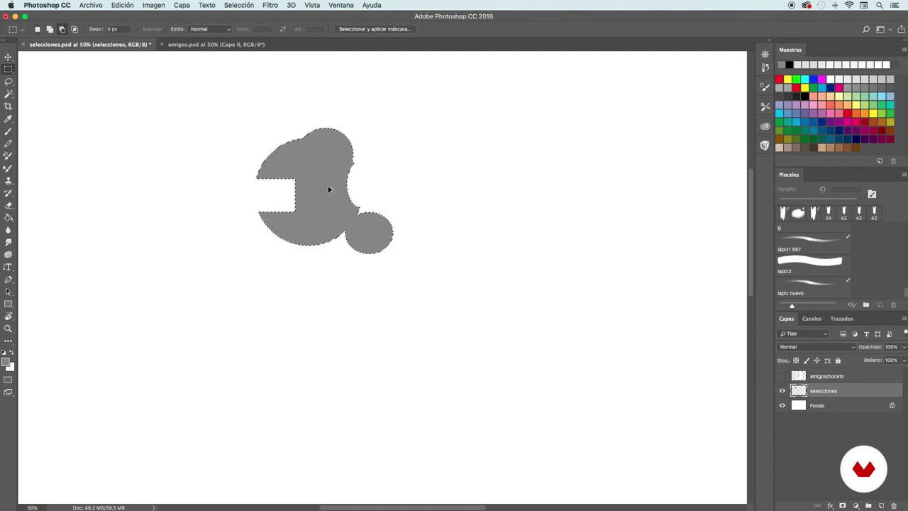
Undo the gray fill and all the marquee selection changes back to an empty canvas
key(super+alt+z)
key(super+alt+z)
key(super+alt+z)
key(super+alt+z)
key(super+alt+z)
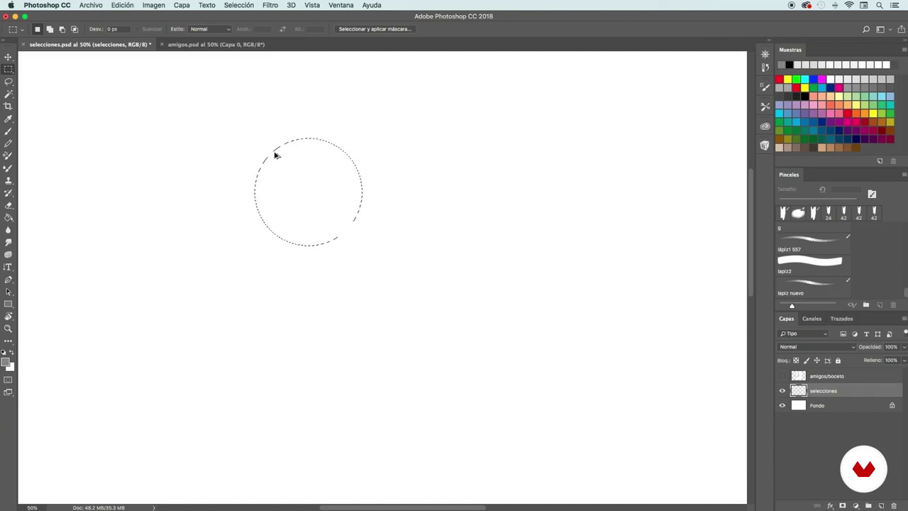
key(super+alt+z)
Draw an irregular freehand selection with the Lasso tool, adding areas to it and subtracting others
click(9, 81)
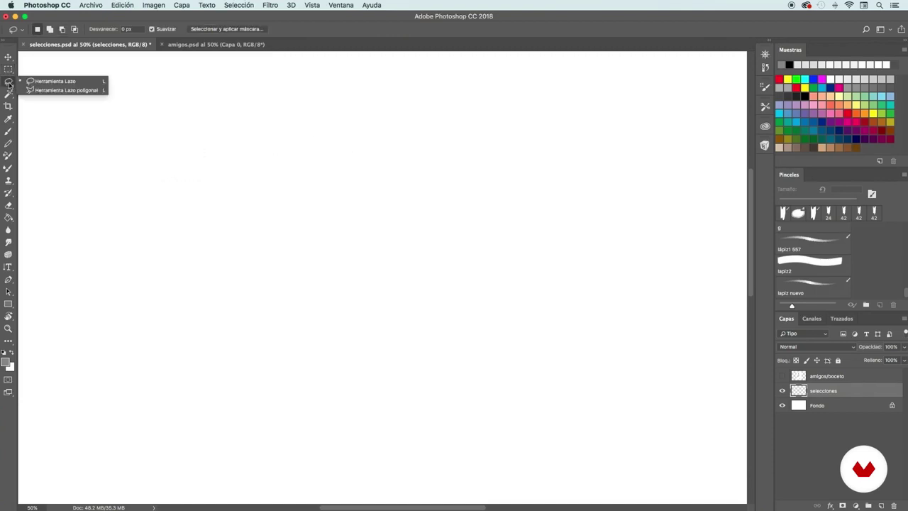
click(48, 83)
mouse_move(175, 157)
mouse_down()
mouse_move(229, 139)
mouse_move(223, 243)
mouse_move(178, 150)
mouse_move(251, 148)
mouse_move(286, 201)
mouse_move(261, 218)
mouse_move(220, 227)
mouse_move(257, 221)
mouse_up()
key(shift)
key(alt)
drag(165, 210, 167, 239)
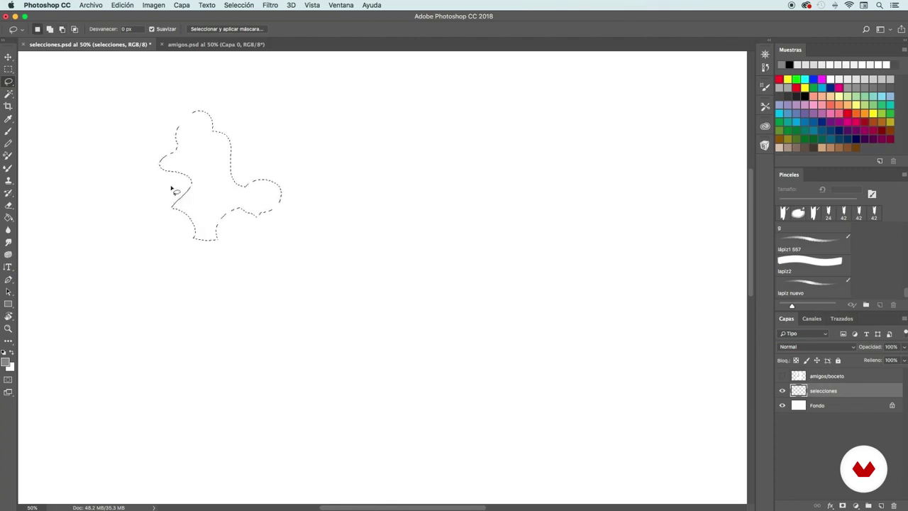
Draw a closed, straight-sided irregular selection with the Polygonal Lasso tool
click(7, 83)
click(61, 90)
click(272, 162)
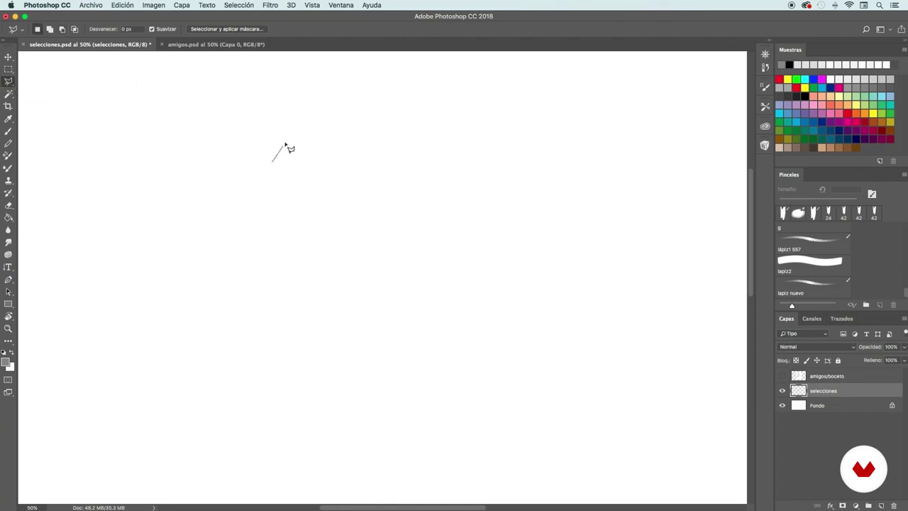
click(304, 115)
click(327, 162)
click(384, 141)
click(396, 220)
click(328, 259)
click(316, 191)
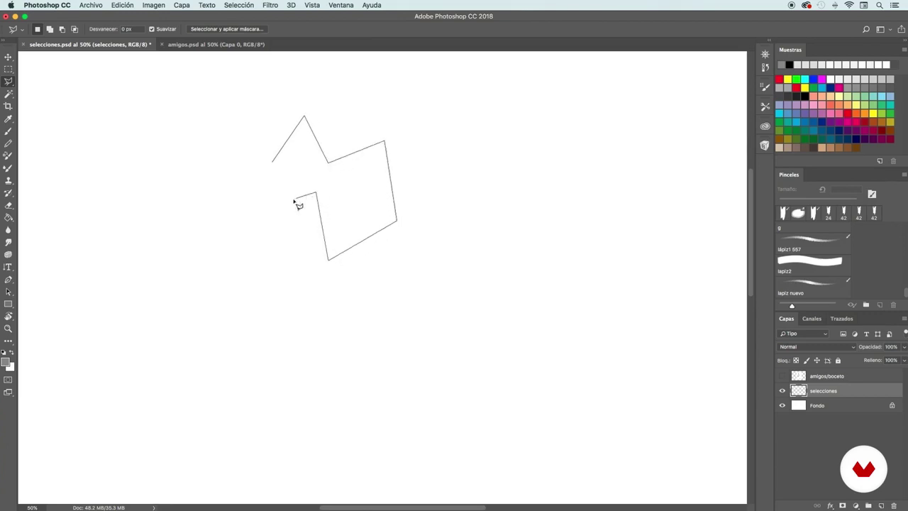
click(272, 164)
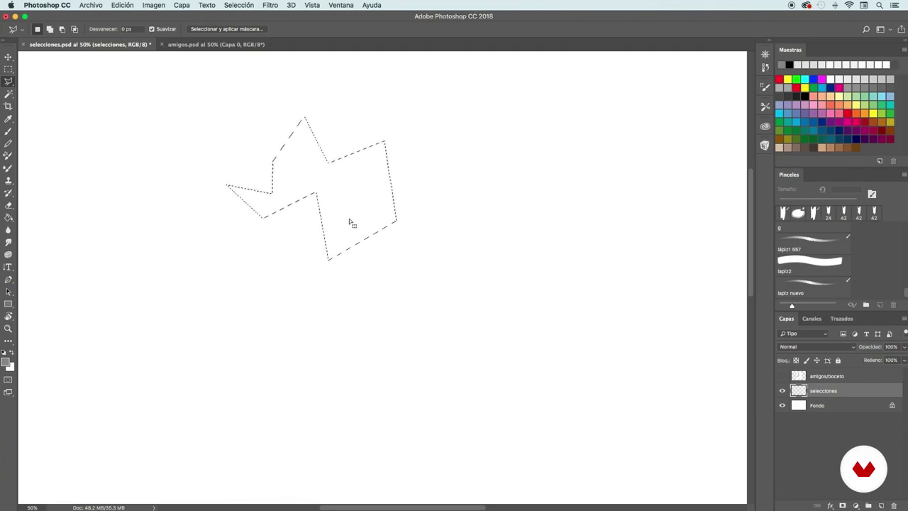
Switch to the Rectangular Marquee and clear the polygonal selection
click(9, 94)
right_click(9, 95)
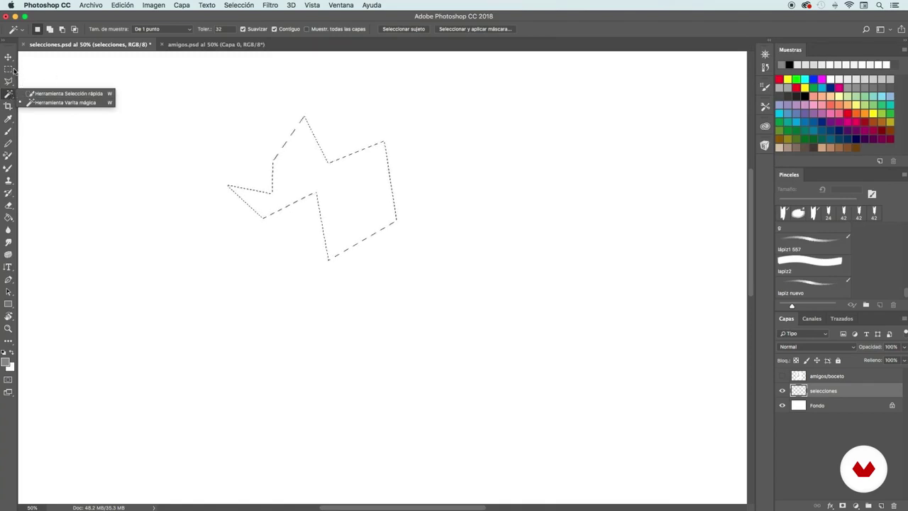
click(41, 73)
click(8, 70)
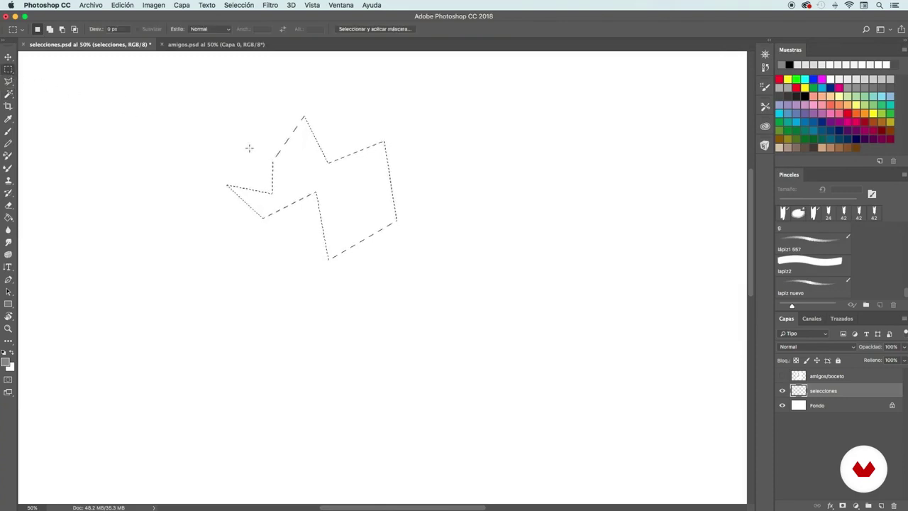
click(274, 168)
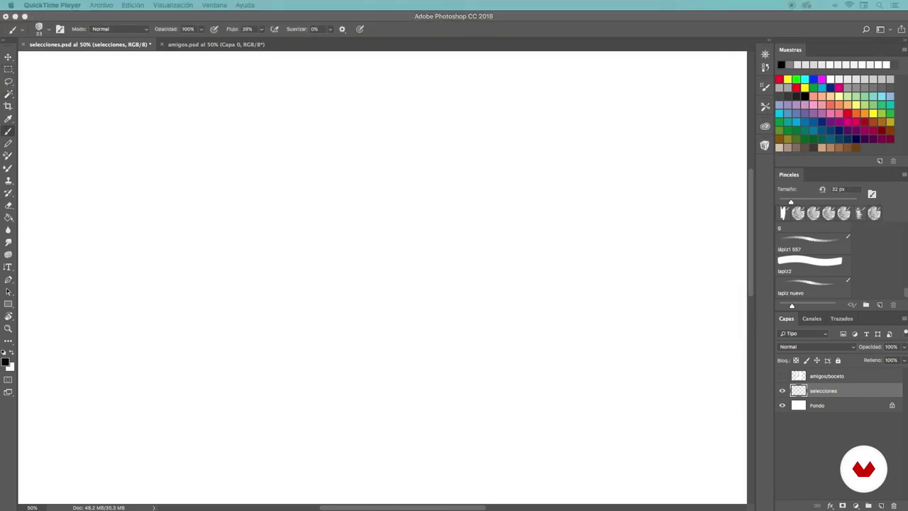
click(294, 245)
Draw a freehand leaf-shaped selection left of the canvas centre with the Lasso tool
click(9, 83)
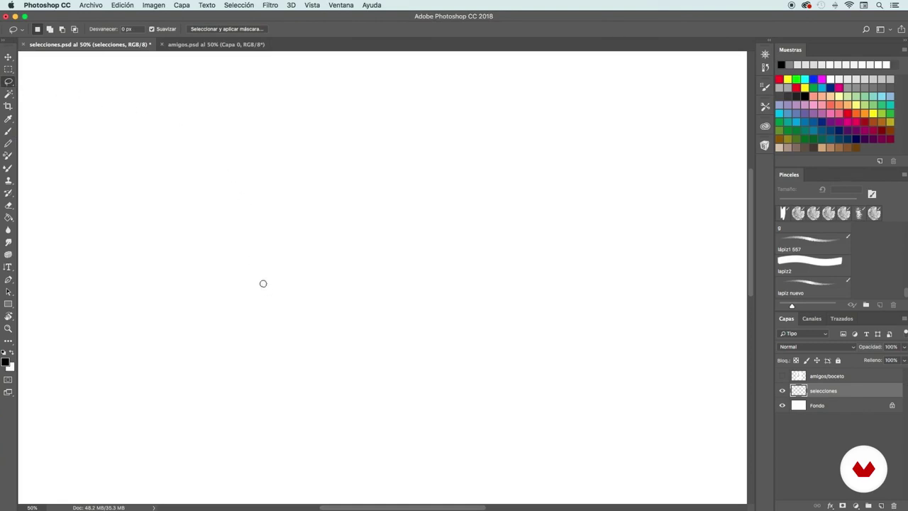
key(b)
key(l)
drag(264, 286, 254, 285)
Refine the leaf selection's outline by adding to its edges and trimming the excess around its pointed tip
key(alt)
key(shift)
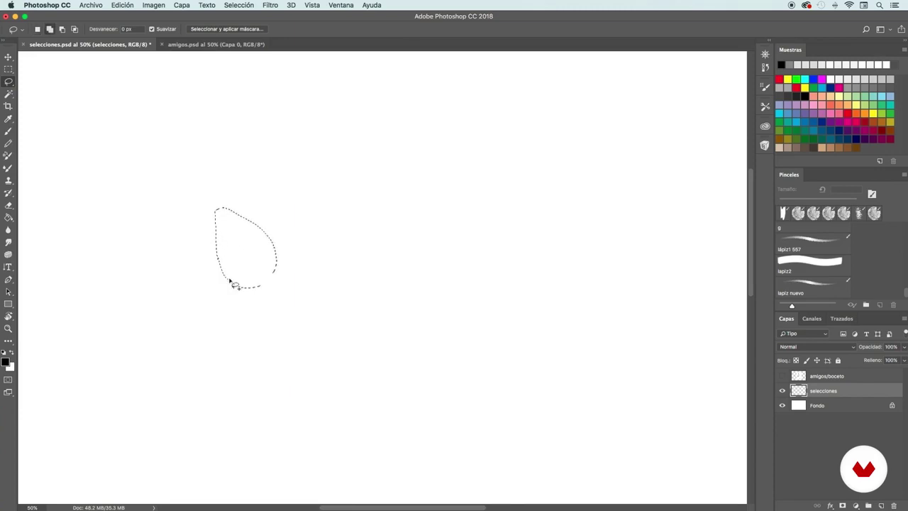
key(shift)
key(alt)
drag(234, 212, 233, 213)
key(alt)
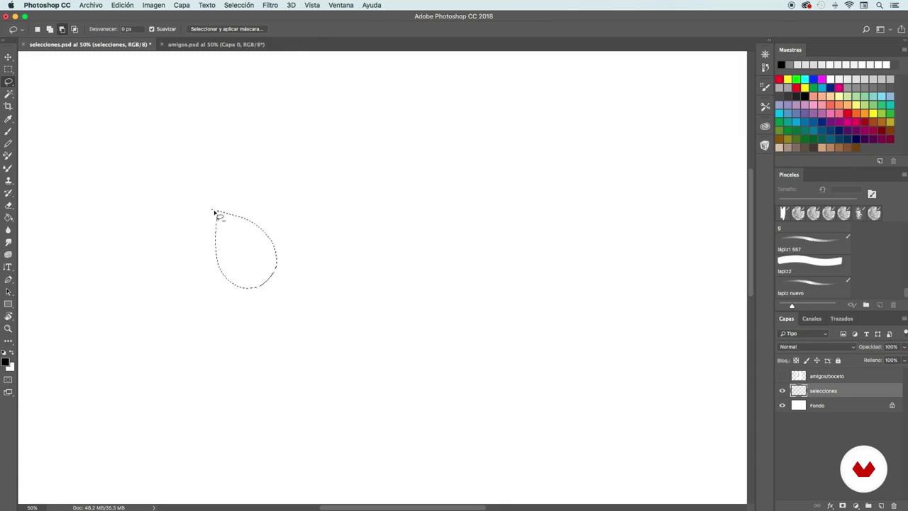
drag(210, 208, 241, 207)
Subtract a narrow triangular notch from the upper edge of the leaf selection with the Polygonal Lasso
right_click(9, 81)
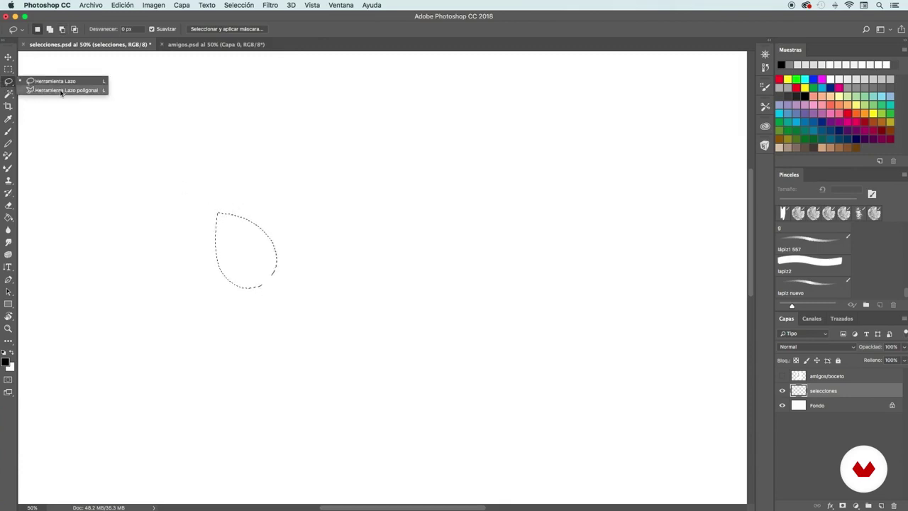
click(96, 90)
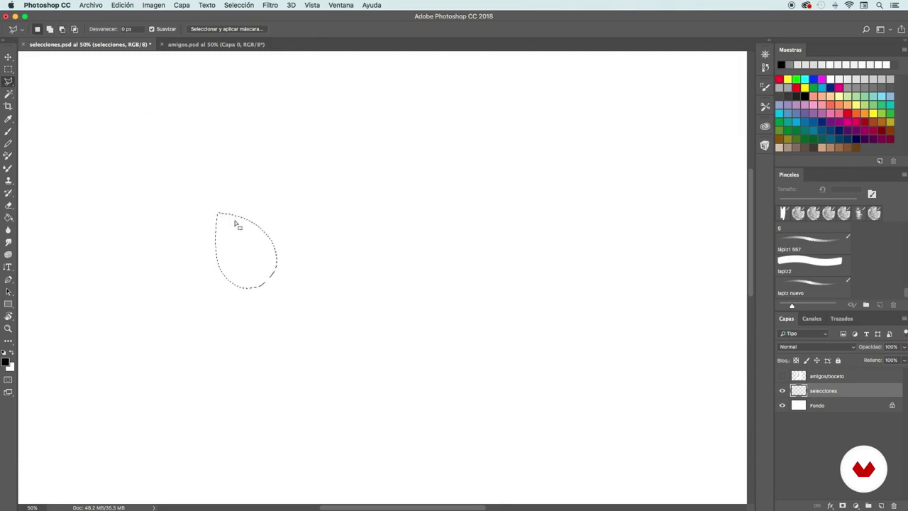
click(233, 217)
key(super+z)
alt+click(234, 216)
click(232, 230)
click(239, 216)
click(235, 216)
Subtract a small triangular notch from the lower edge of the leaf selection
alt+click(246, 288)
click(250, 278)
click(252, 293)
click(247, 287)
double_click(274, 283)
Fill the notched leaf selection with 50% gray in Normal mode at 100% opacity
right_click(260, 257)
click(288, 376)
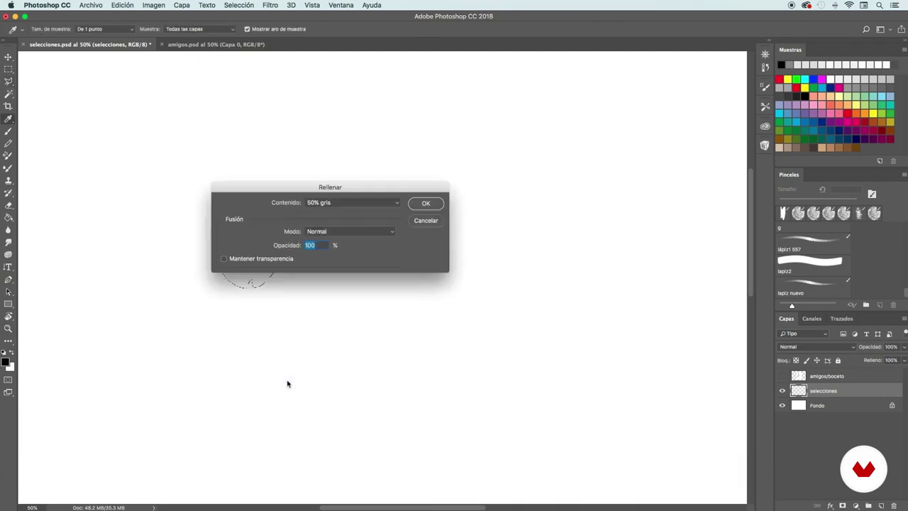
key(Return)
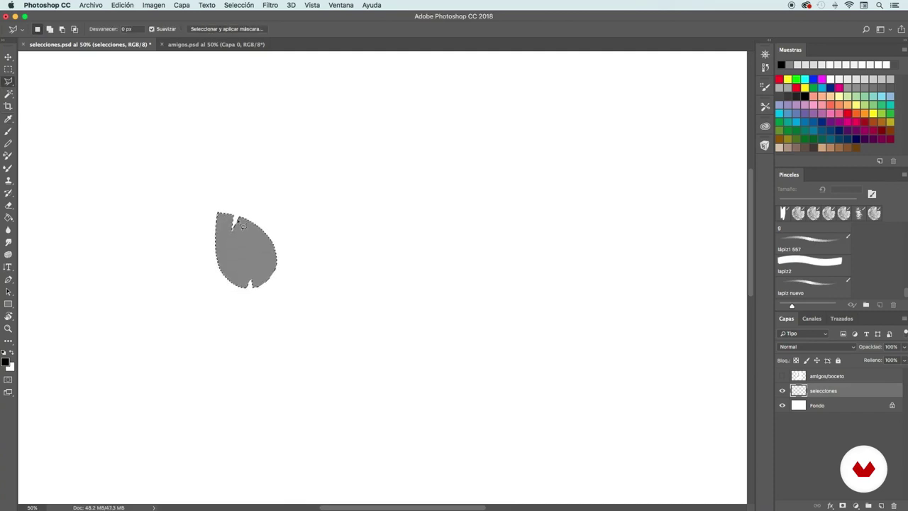
Paint a dark midrib and side veins inside the selected leaf with the Brush tool
key(b)
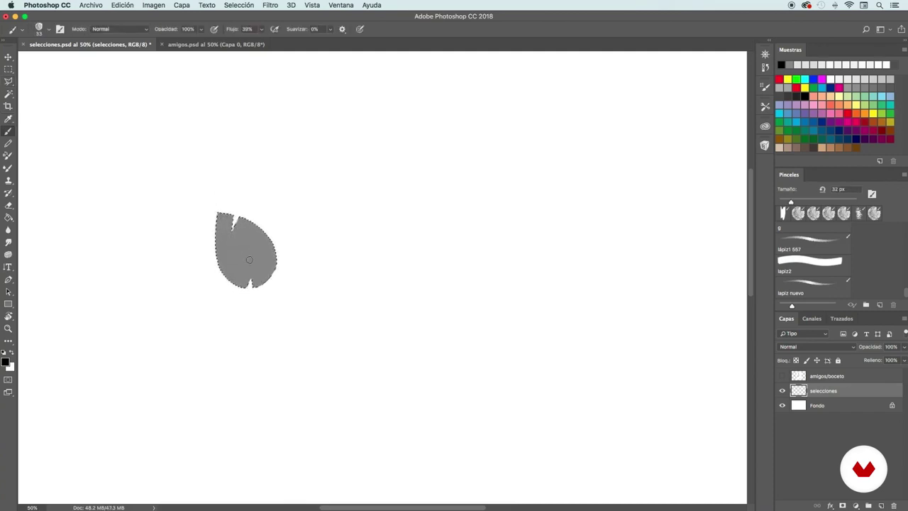
drag(234, 227, 262, 285)
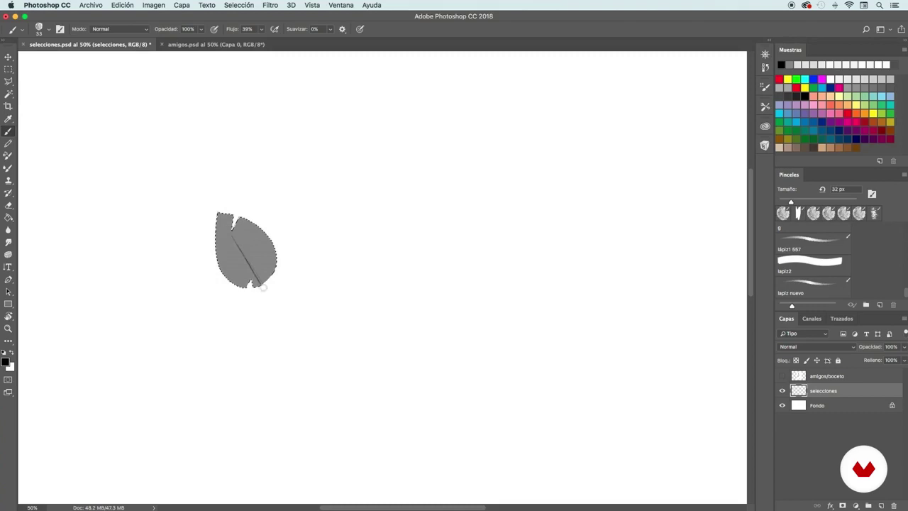
drag(243, 254, 250, 215)
drag(252, 264, 264, 226)
Deselect and reselect the leaf area, and paint darker strokes over the veins on its right side
key(super+d)
key(super+shift+d)
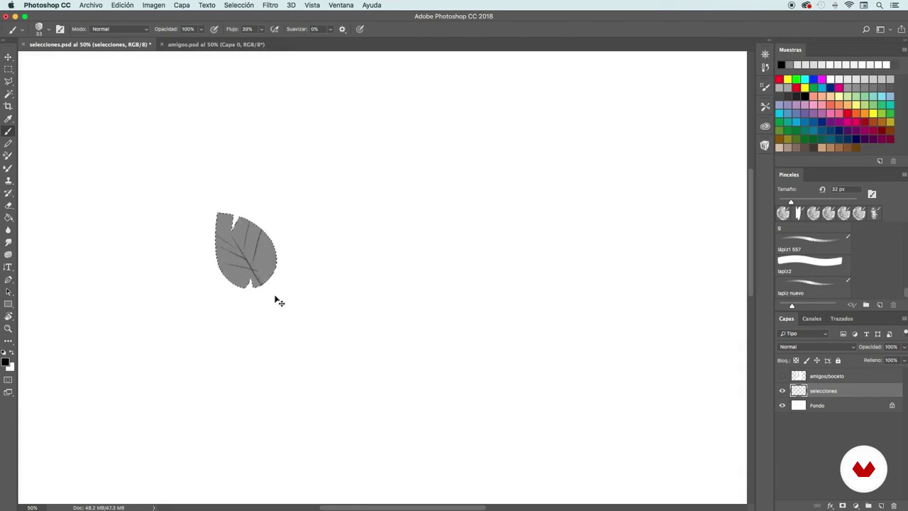
drag(255, 283, 270, 240)
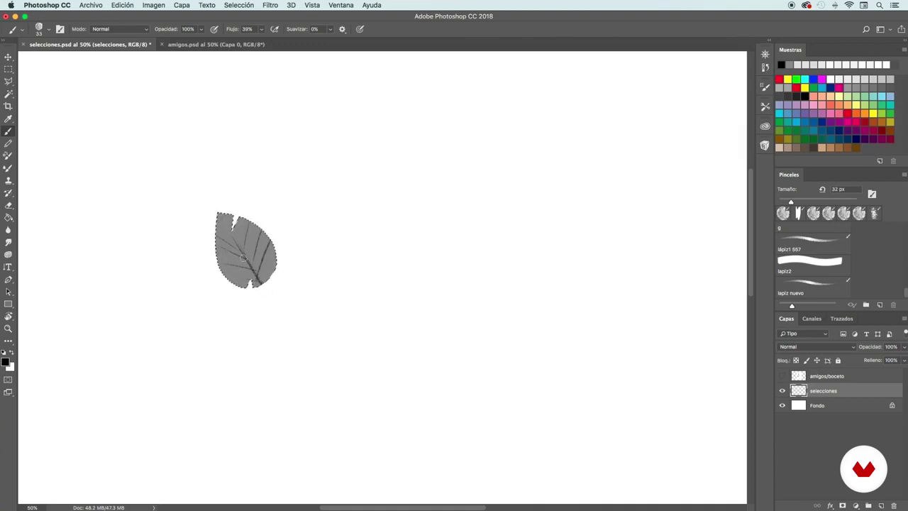
Draw a second leaf-shaped selection to the right of the first leaf with the Lasso and fill it with 50% gray
key(l)
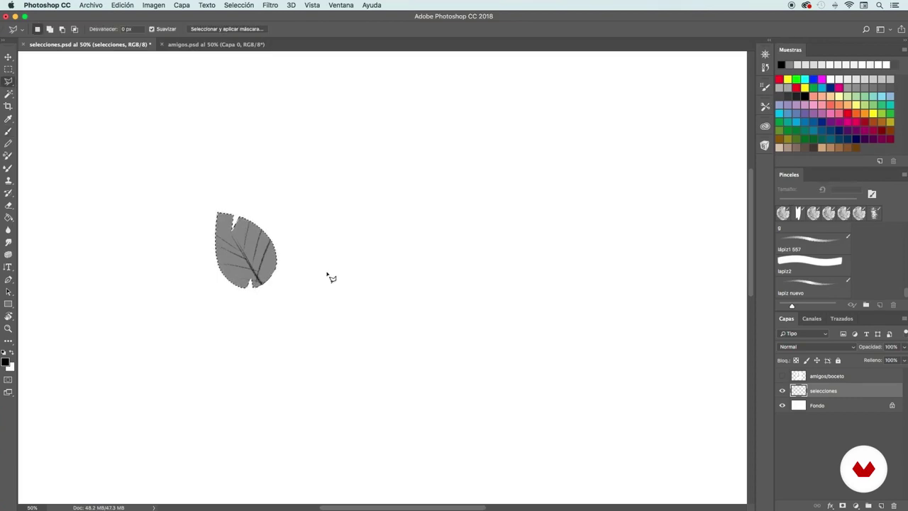
click(9, 81)
click(46, 81)
mouse_move(333, 290)
mouse_down()
mouse_move(329, 259)
mouse_move(372, 219)
mouse_move(366, 289)
mouse_move(332, 288)
mouse_up()
right_click(357, 262)
click(401, 379)
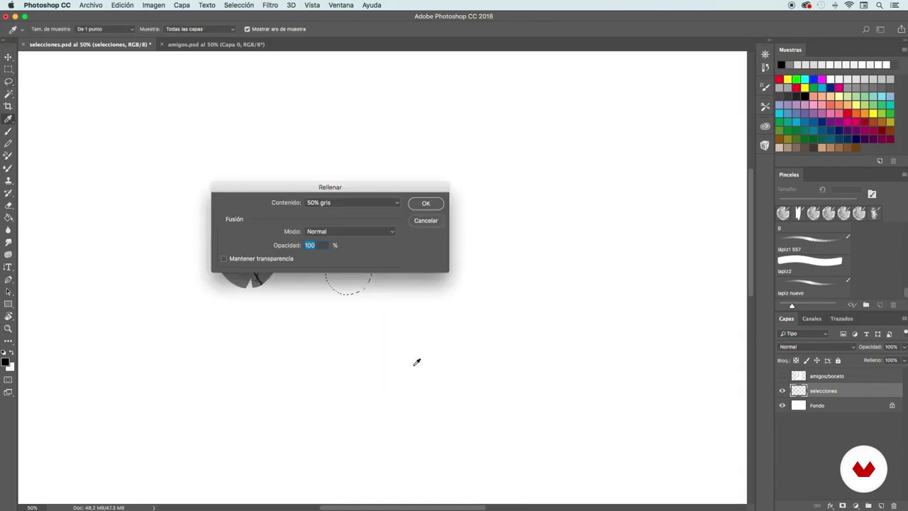
click(420, 203)
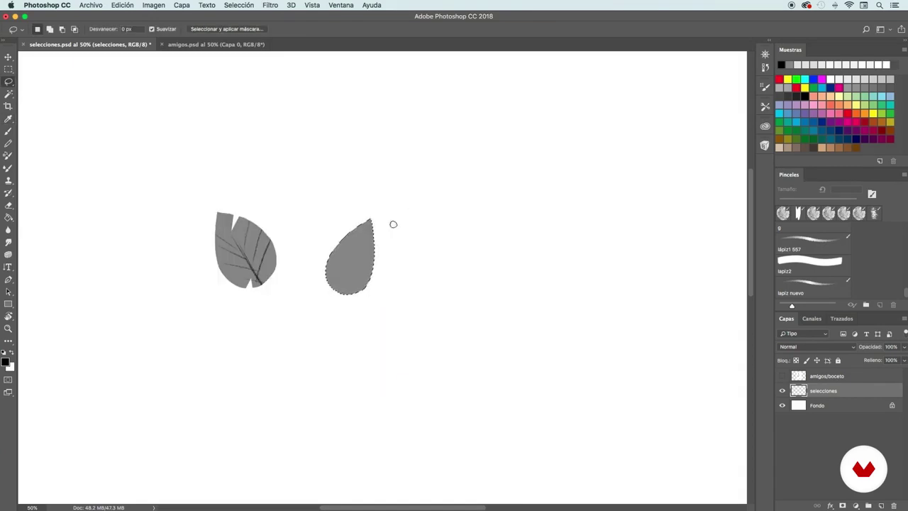
Brush a faint midrib inside the second leaf and deselect it
key(b)
drag(344, 293, 354, 265)
right_click(366, 261)
click(361, 261)
key(l)
right_click(361, 254)
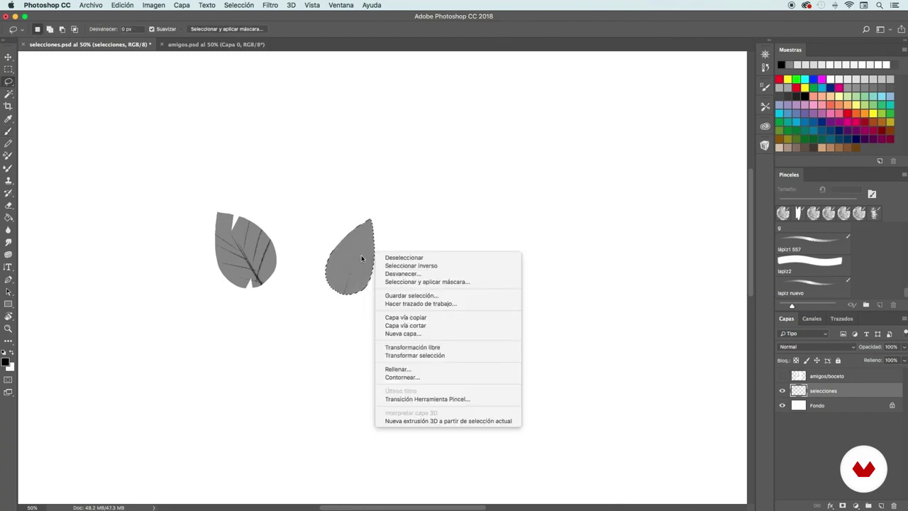
click(408, 257)
Try brush strokes running past the edges of both leaves without a selection, undoing the strokes
key(b)
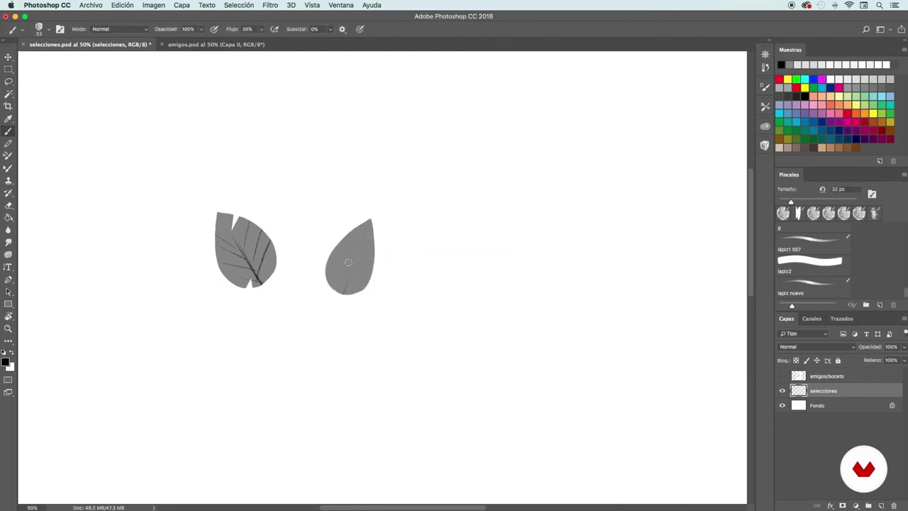
drag(353, 254, 336, 318)
key(super+z)
drag(257, 283, 280, 314)
key(super+z)
mouse_move(285, 231)
mouse_down()
mouse_move(264, 269)
mouse_move(291, 247)
mouse_up()
key(super+z)
key(super+z)
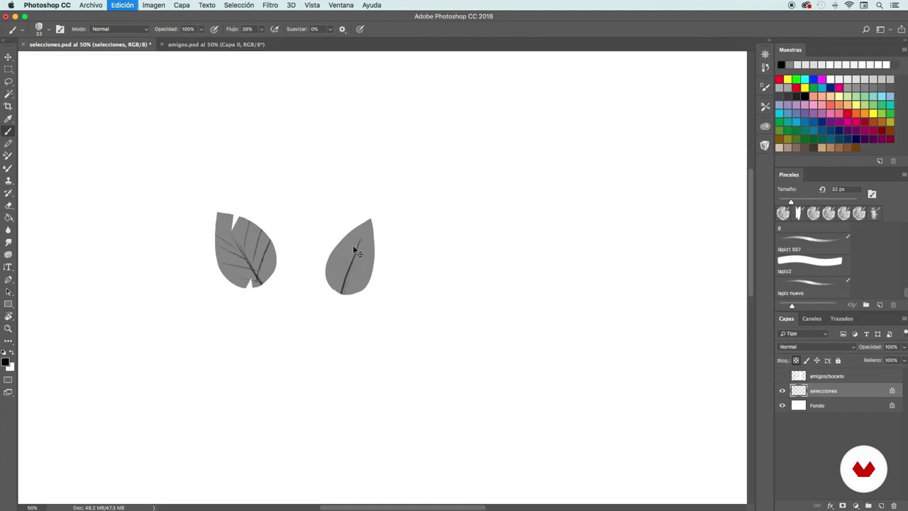
Paint the upper midrib and side veins of the right leaf with the layer's transparent pixels locked
mouse_move(362, 224)
mouse_down()
mouse_move(346, 281)
mouse_move(361, 231)
mouse_up()
mouse_move(342, 286)
mouse_down()
mouse_move(334, 245)
mouse_move(343, 240)
mouse_up()
drag(343, 290, 360, 280)
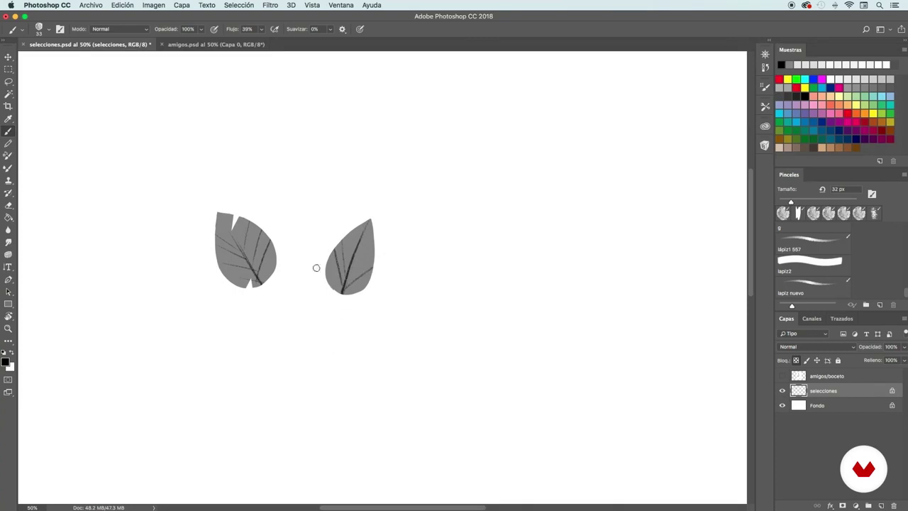